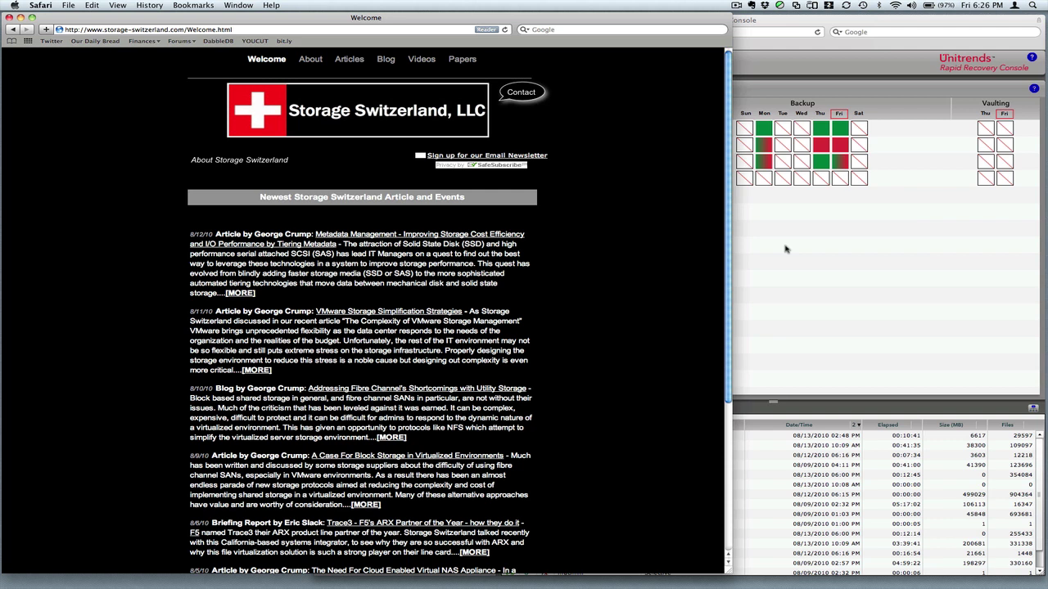
Step: Open the macmini Master backup dated 08/13/2010 10:09 AM in the Rapid Recovery Console and begin a restore from it
click(769, 452)
click(593, 455)
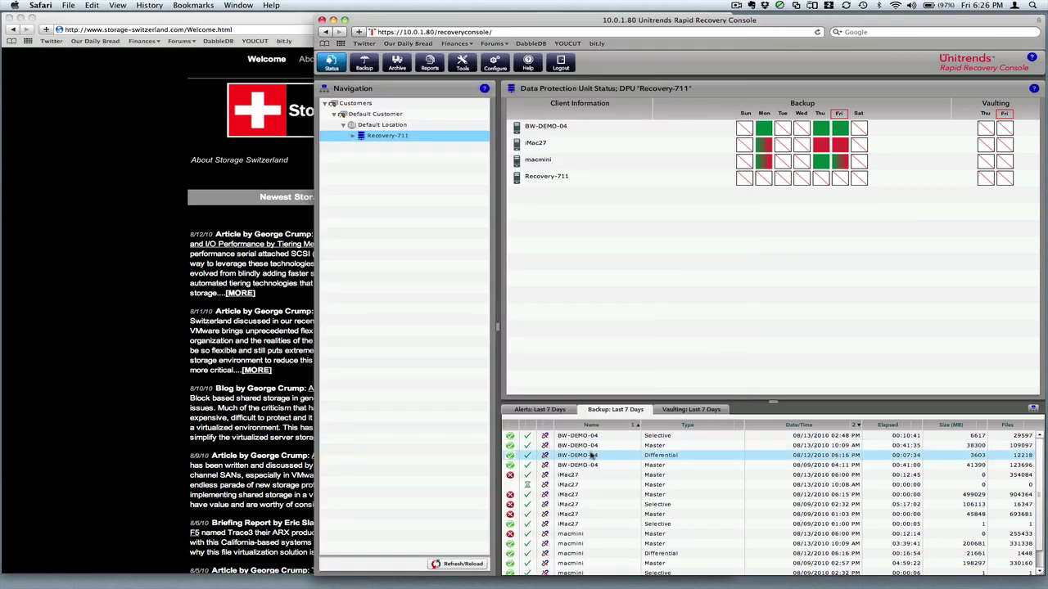
drag(592, 455, 581, 536)
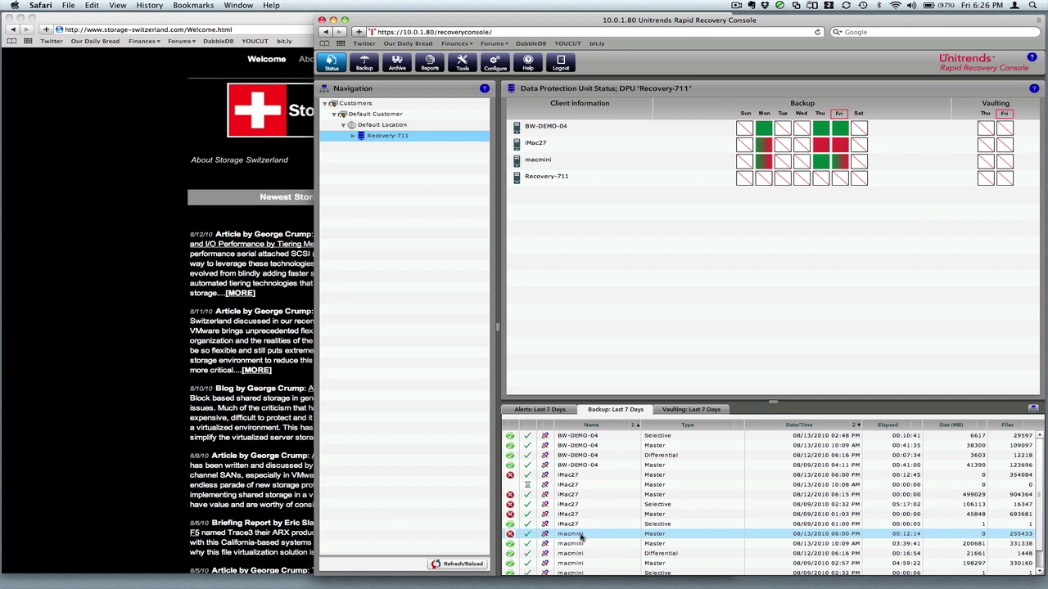
drag(581, 536, 580, 543)
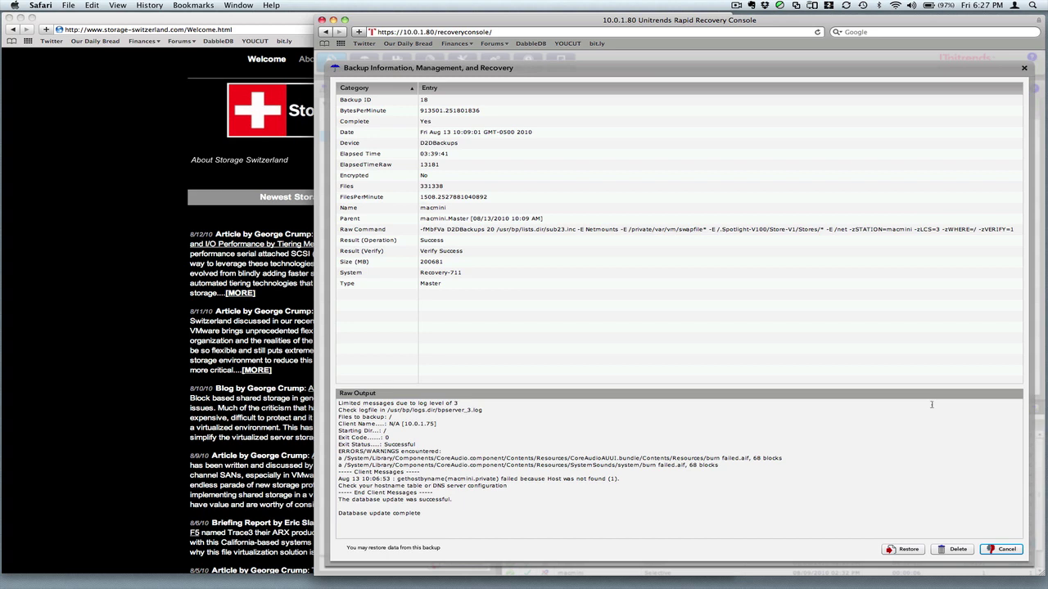
click(910, 549)
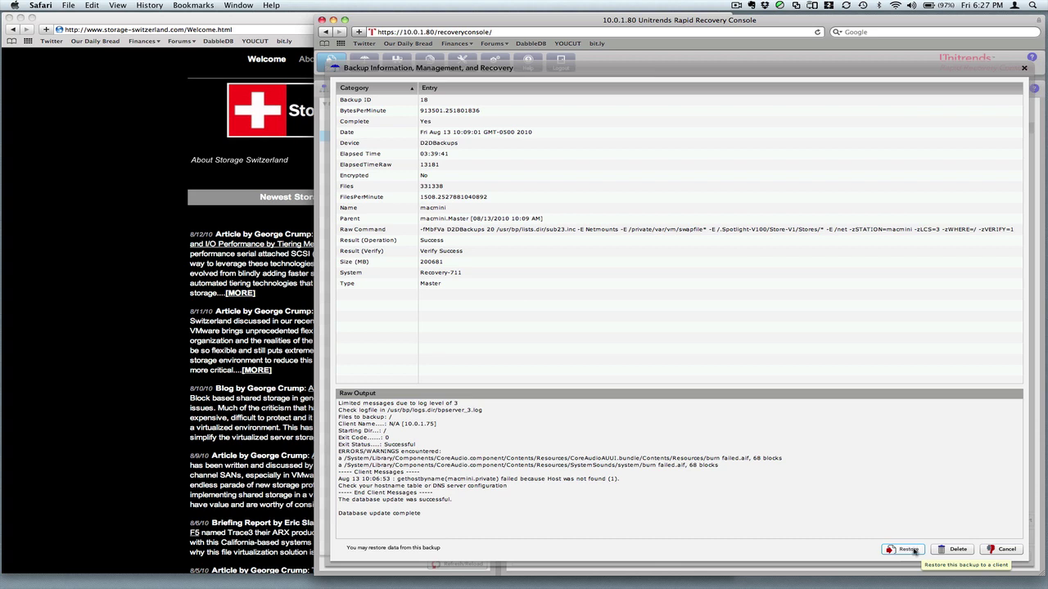
click(908, 549)
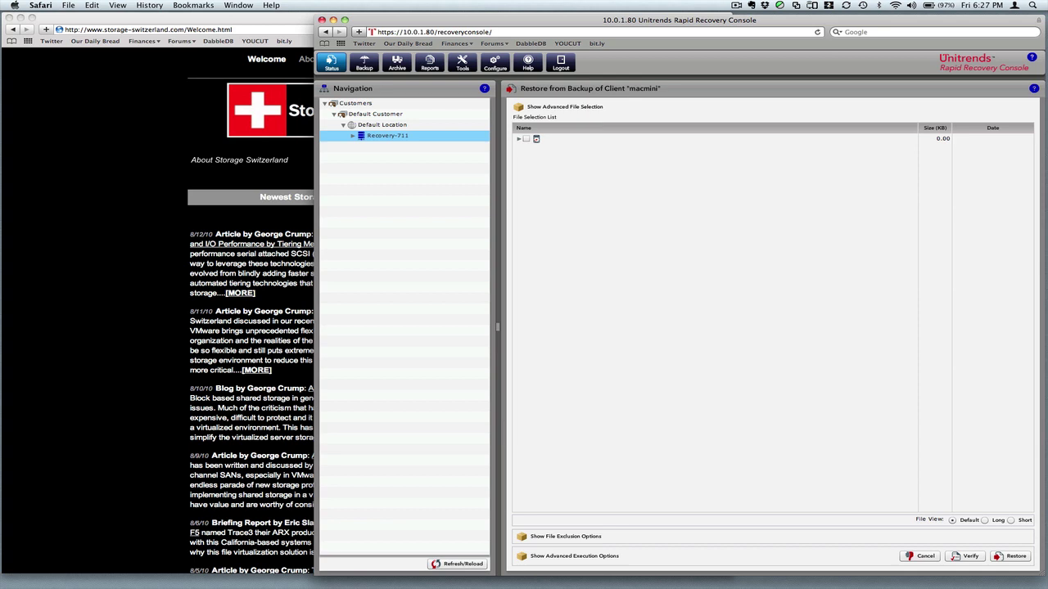
Step: Expand the root volume down to Volumes/MAC-SSD-VMs and select Windows2008R2-180Eval.iso for restoring
click(518, 139)
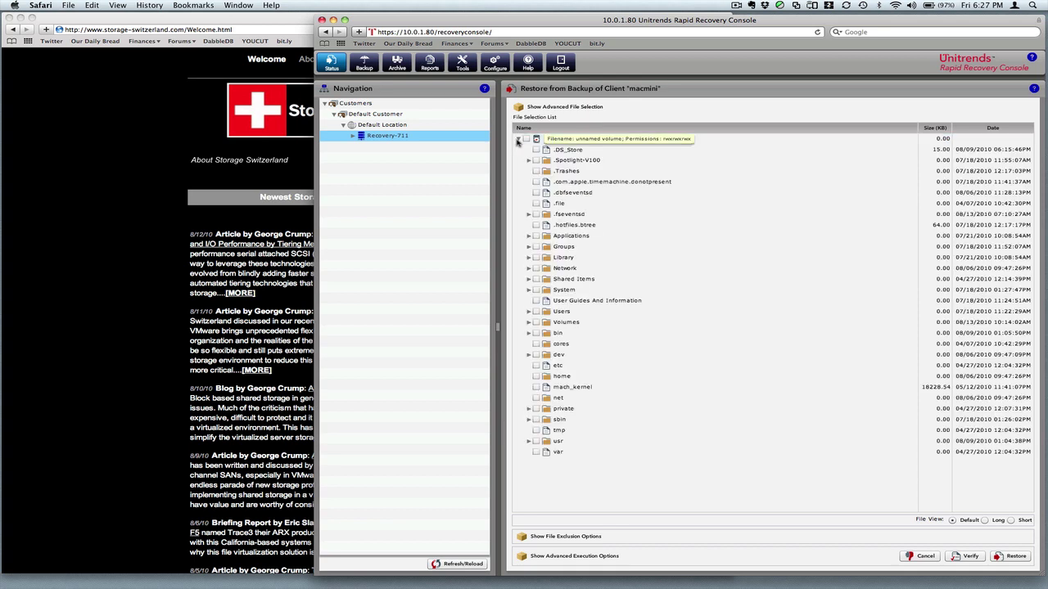
click(528, 322)
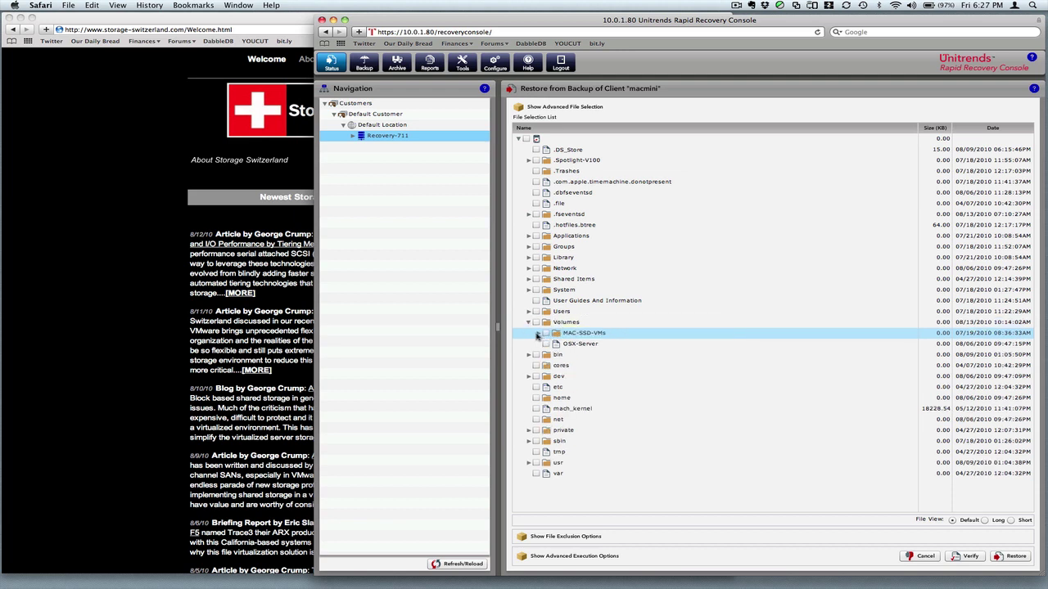
click(537, 334)
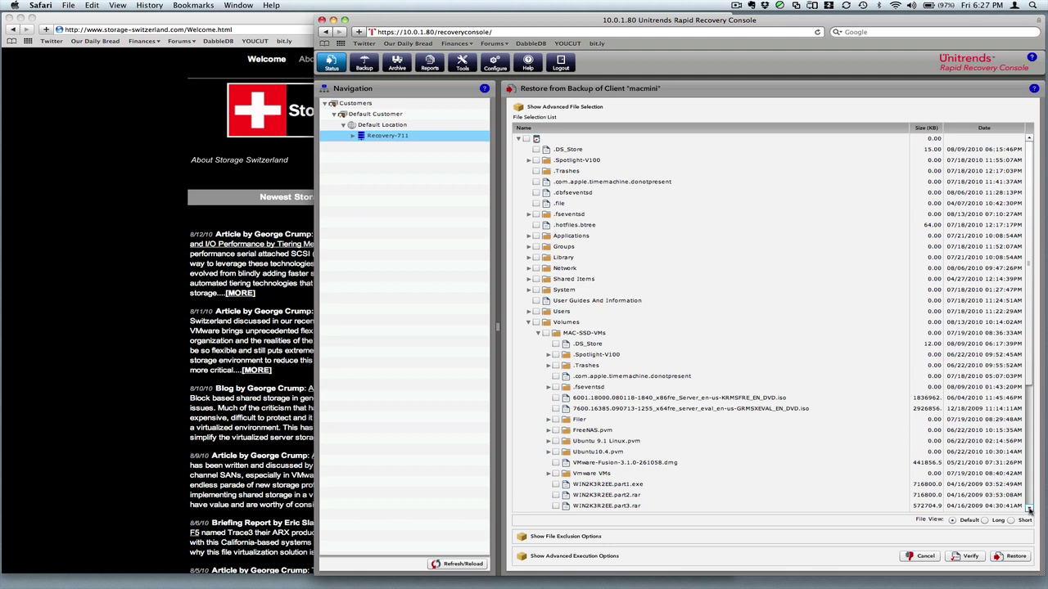
scroll(1029, 509, down, 8)
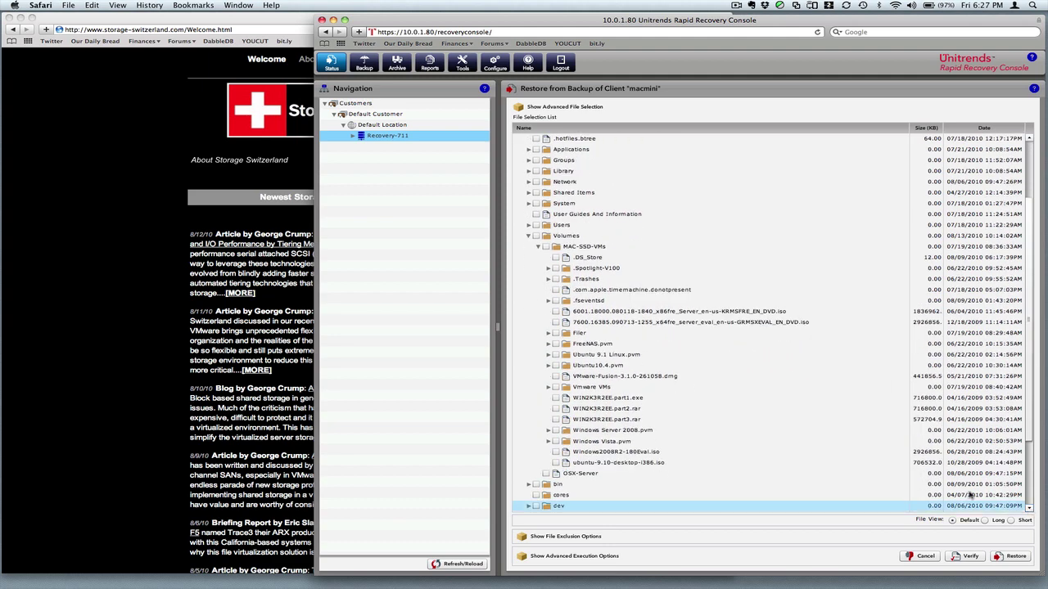
click(556, 452)
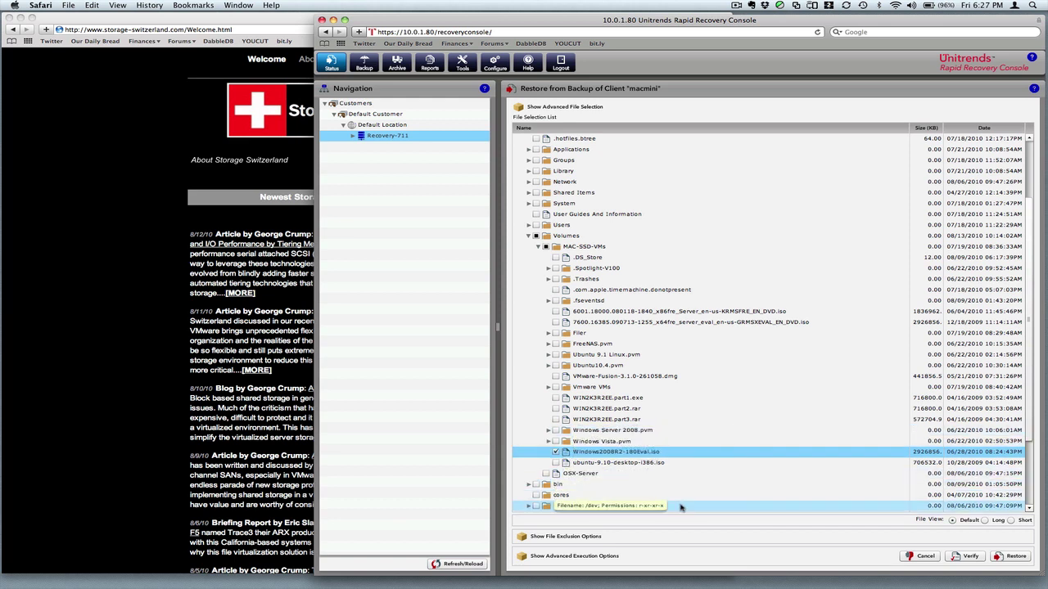
Step: Show the advanced execution options and set the restore's target directory to \temp
click(521, 559)
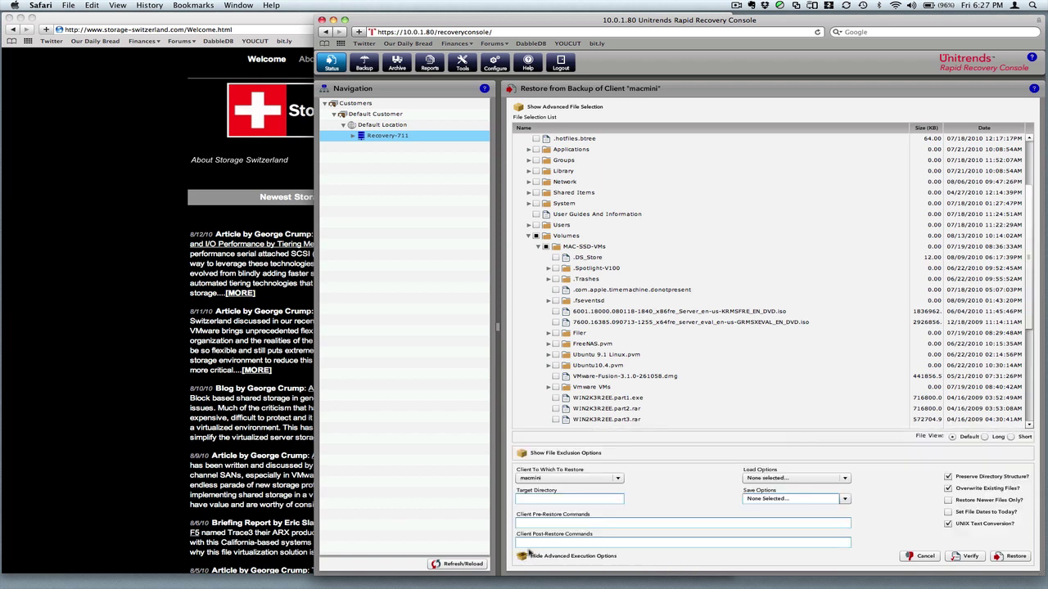
click(531, 499)
text(\temp)
Step: Switch to the macmini Screen Sharing session and open the Temp folder on OSX-Server to inspect its contents
key(super+Tab)
key(super+Tab)
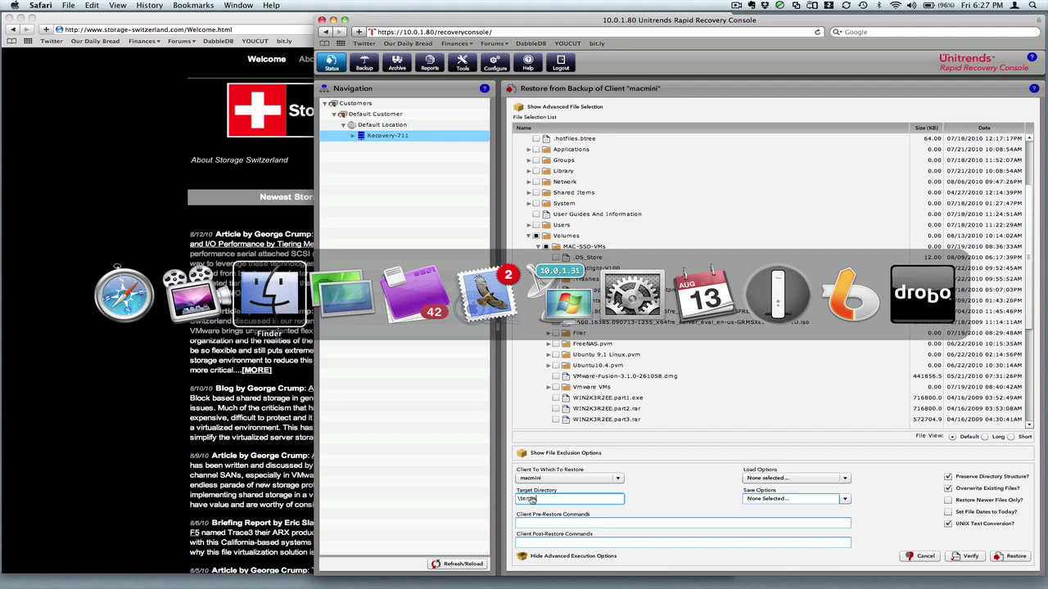
key(super+Tab)
key(super+Tab)
key(super+Tab)
key(super+Tab)
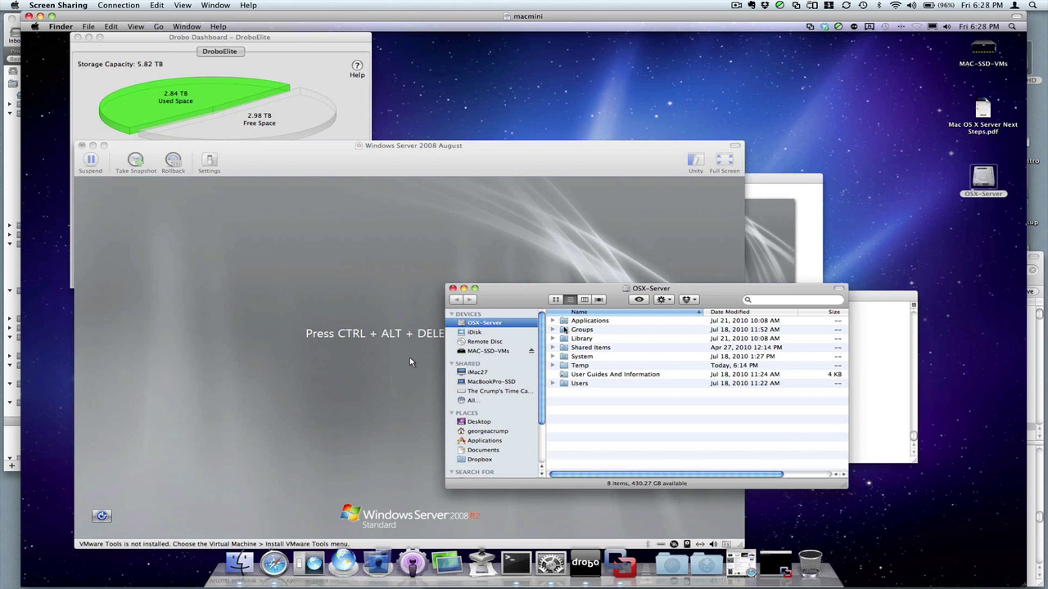
double_click(563, 365)
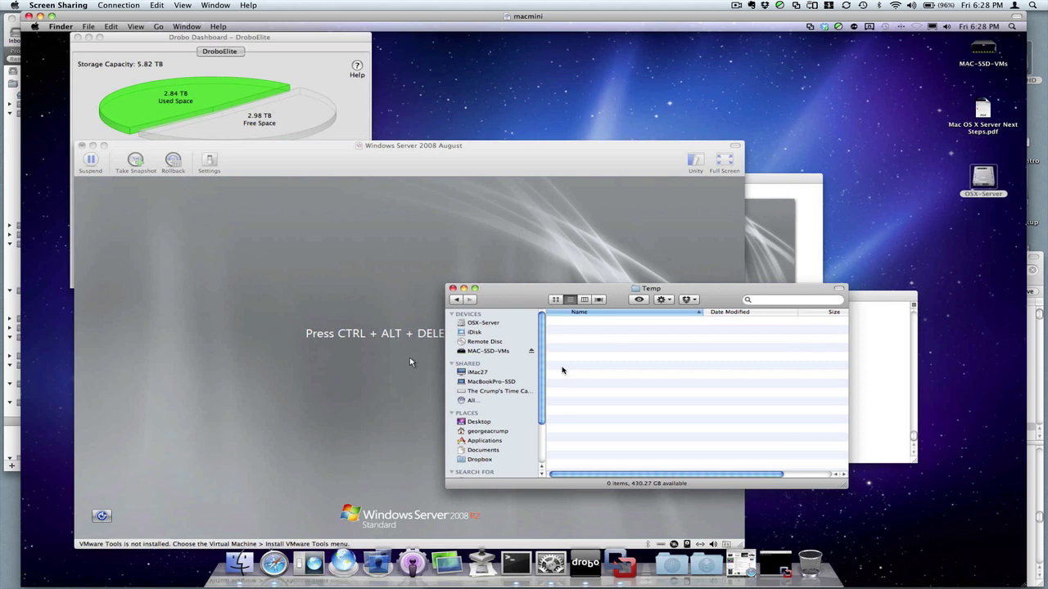
Step: Return to the recovery console in Safari, start the restore to macmini, and dismiss the restore progress window
key(super+Tab)
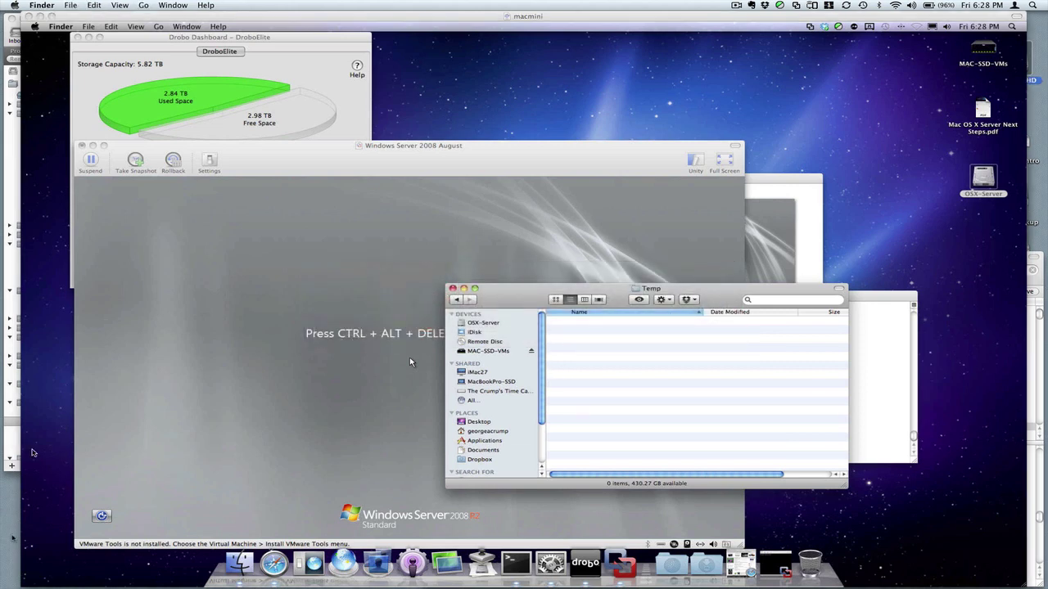
key(super+Tab)
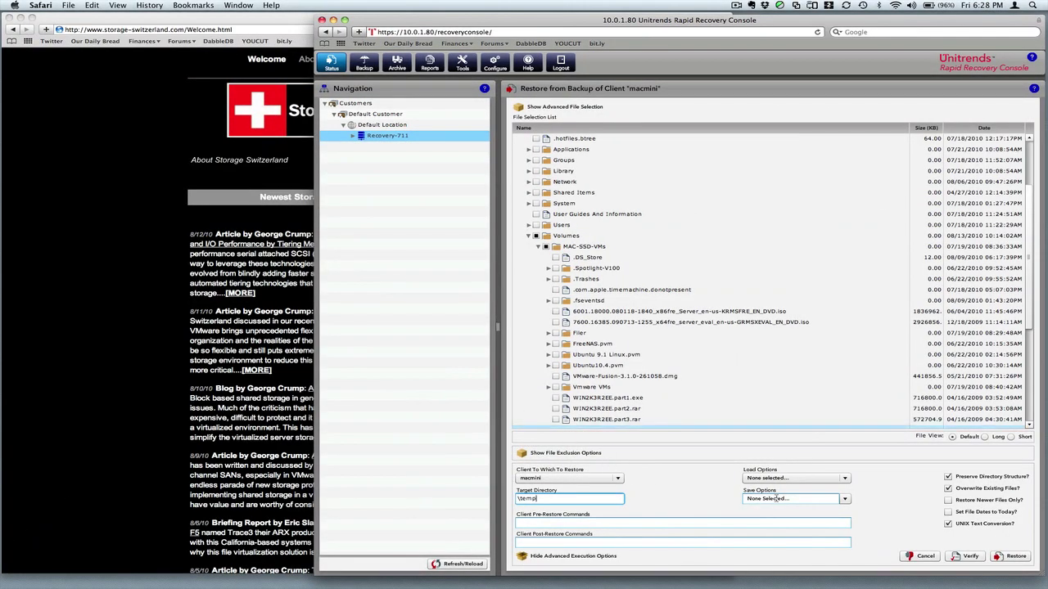
click(1006, 560)
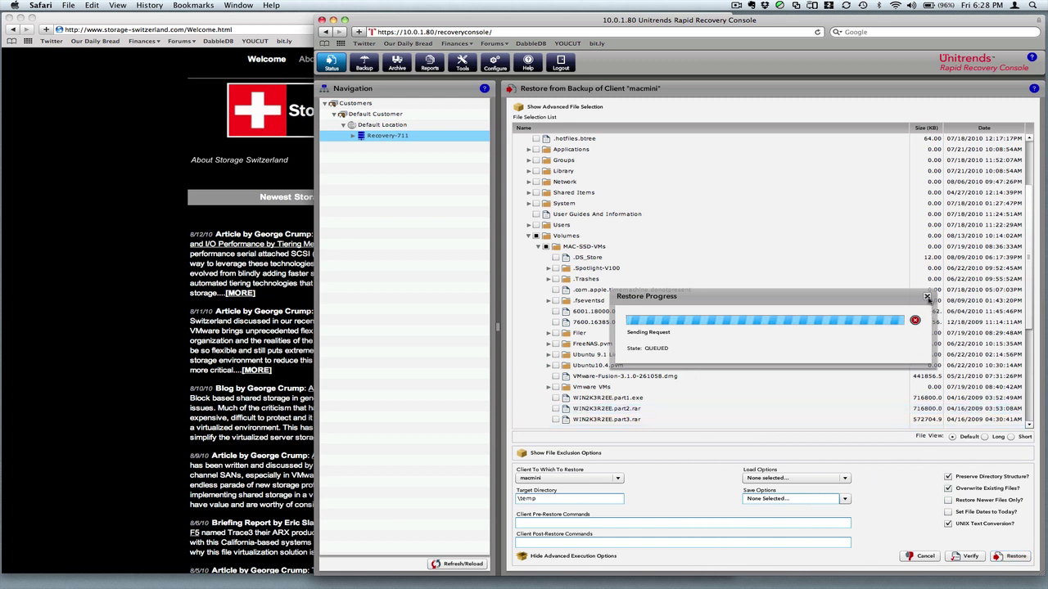
click(926, 297)
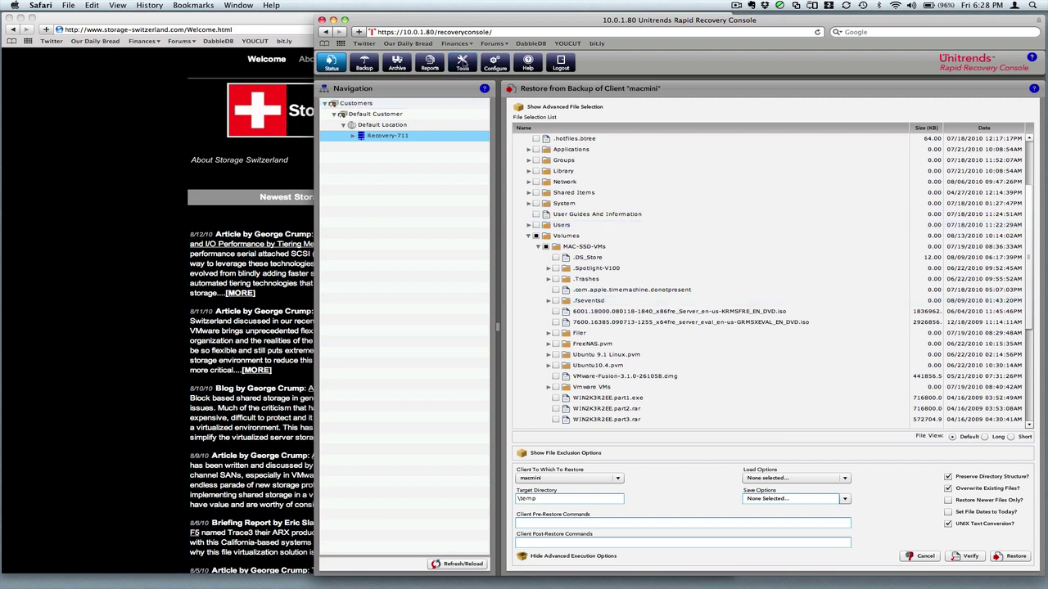
Step: Open the Job Status tool and view the details of the macmini Restore job
click(463, 62)
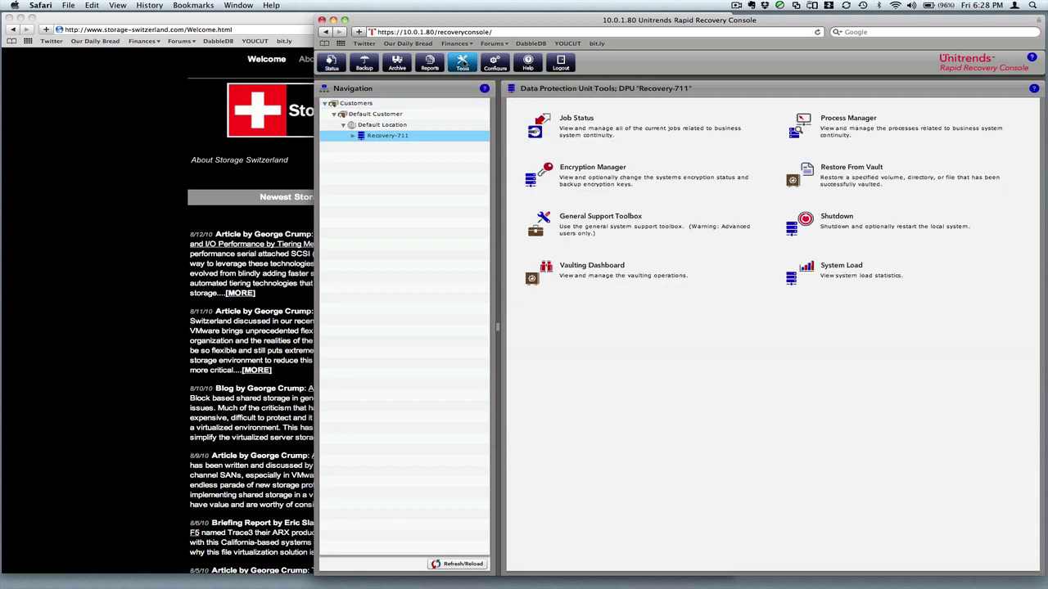
click(544, 126)
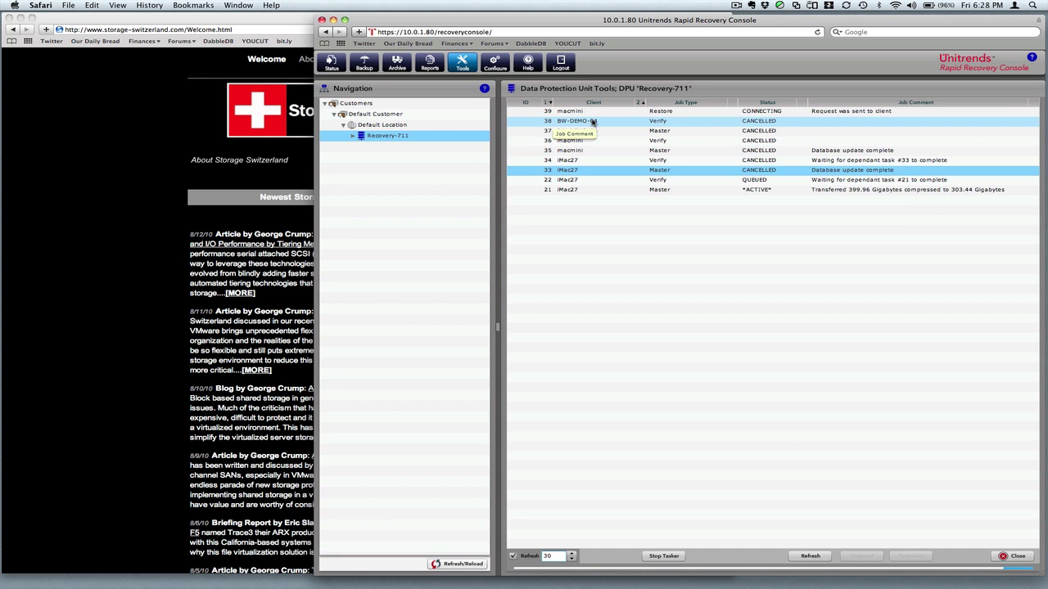
double_click(601, 114)
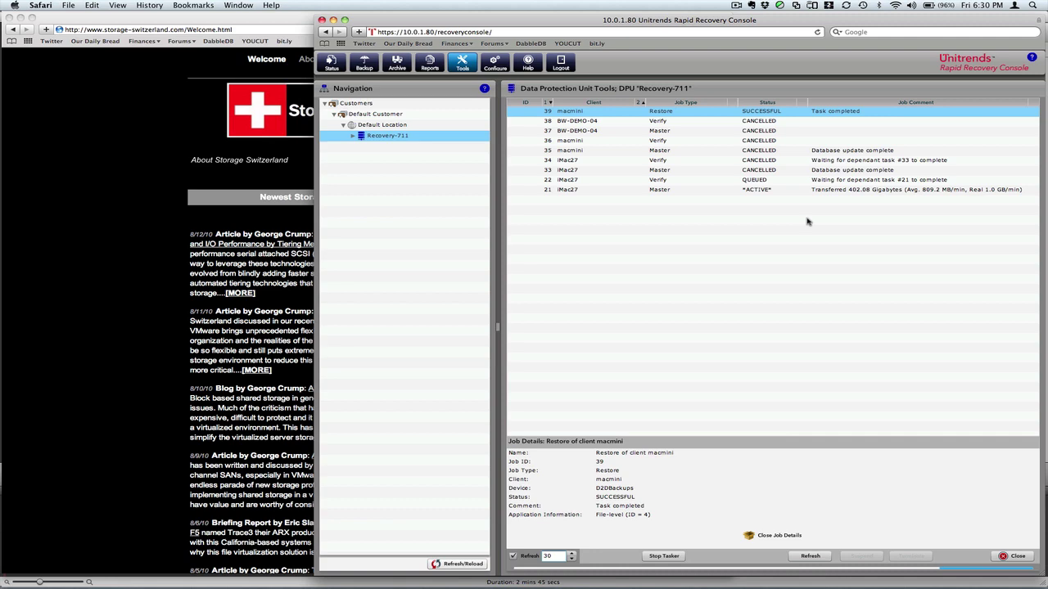
Step: Switch to the macmini Screen Sharing session and browse Temp into Volumes/MAC-SSD-VMs to check for the restored ISO file
key(super+Tab)
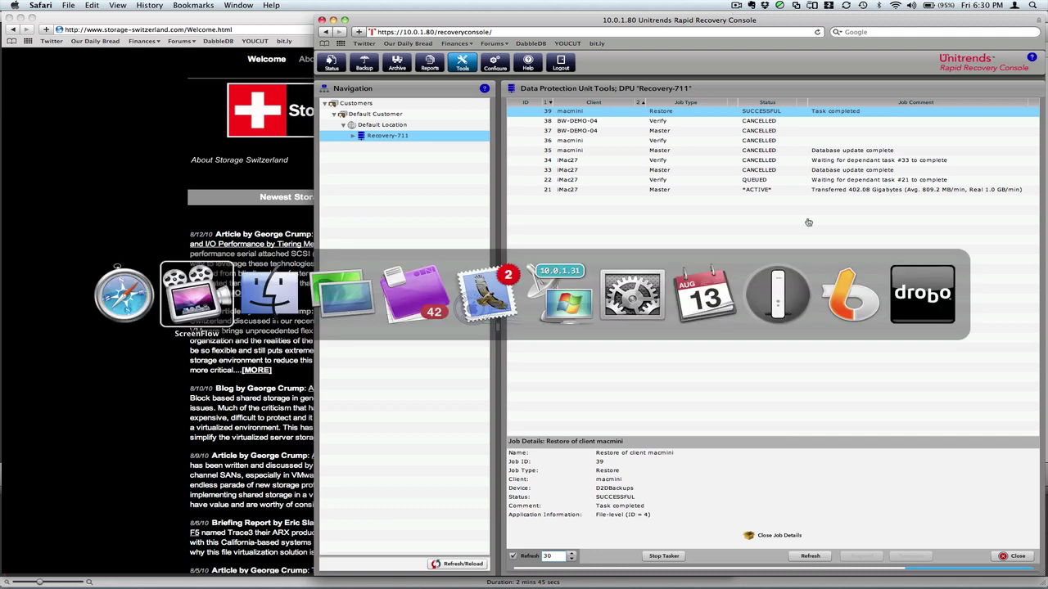
key(super+Tab)
key(super+Tab)
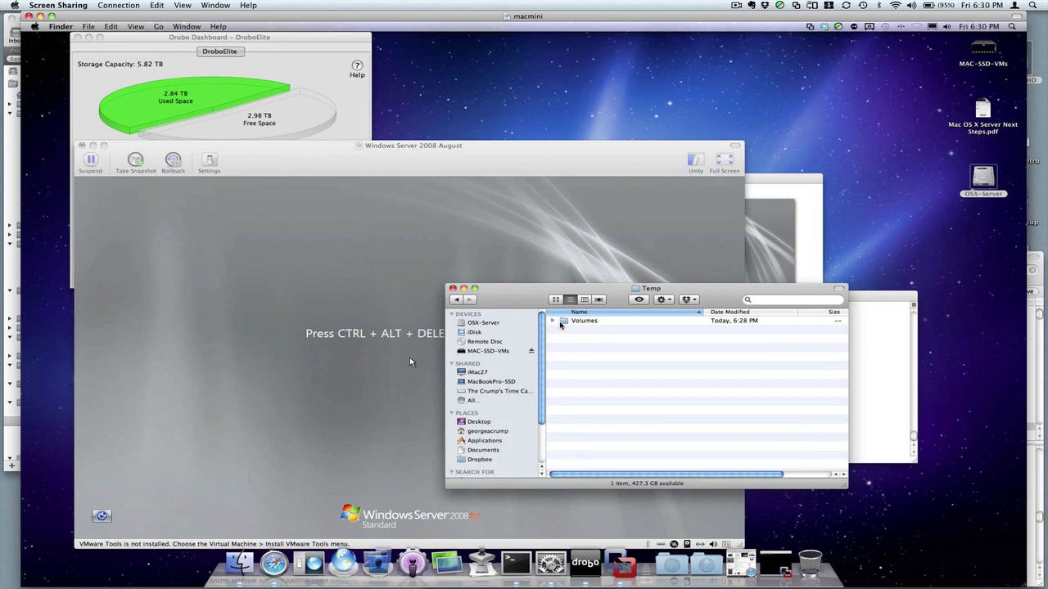
click(560, 325)
double_click(559, 325)
double_click(560, 325)
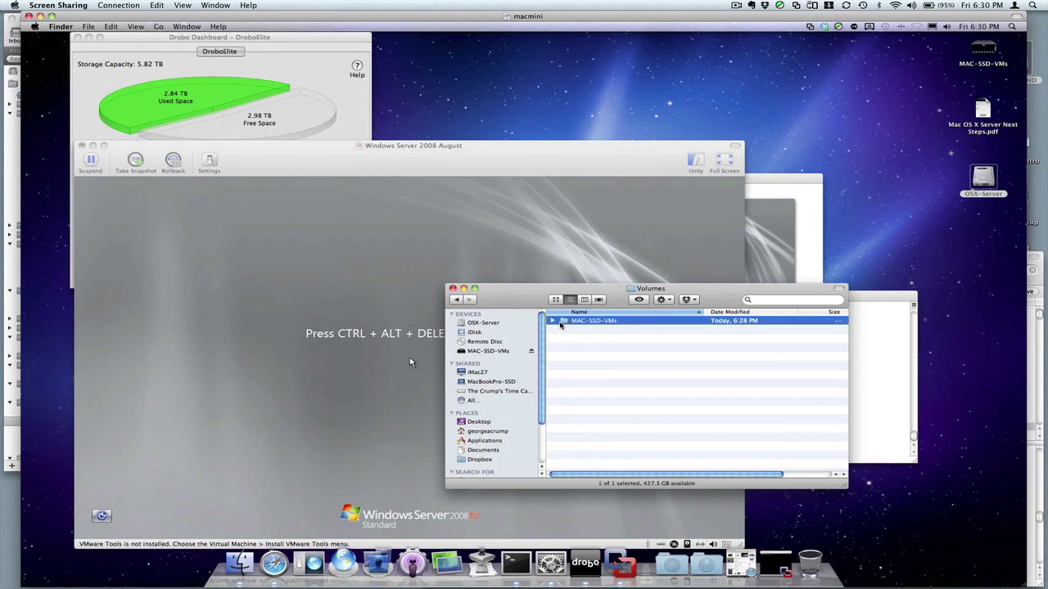
click(606, 322)
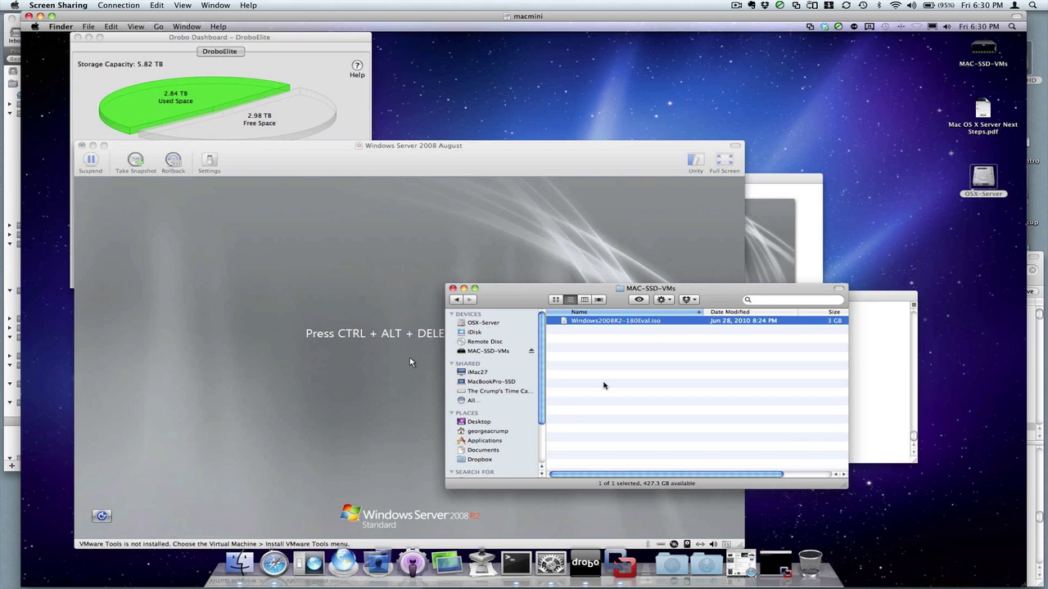
Step: Leave the Screen Sharing session and switch back to the recovery console's job status list in Safari
key(super+Tab)
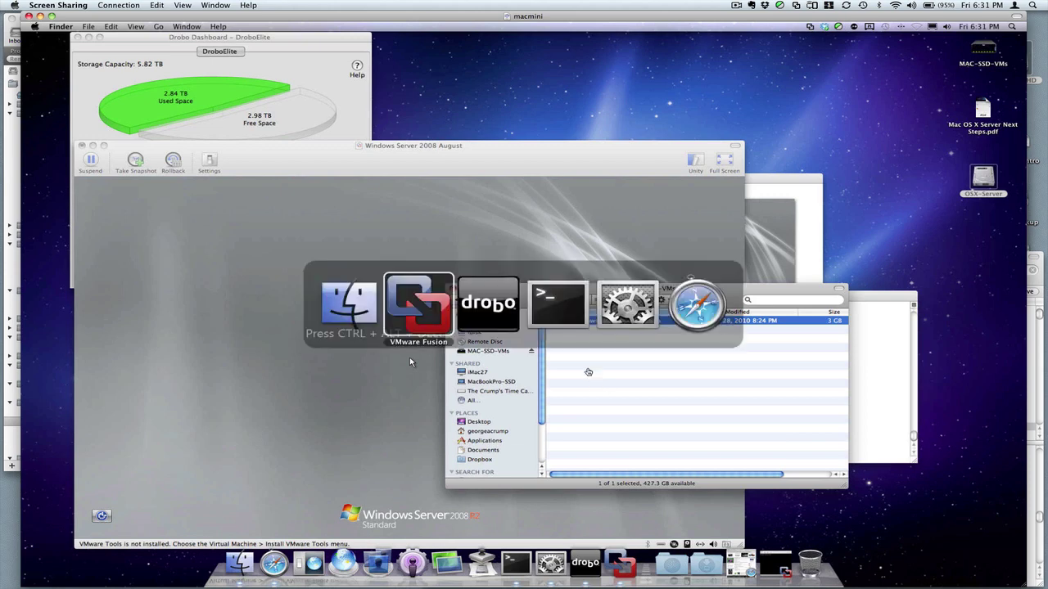
key(super+shift+Tab)
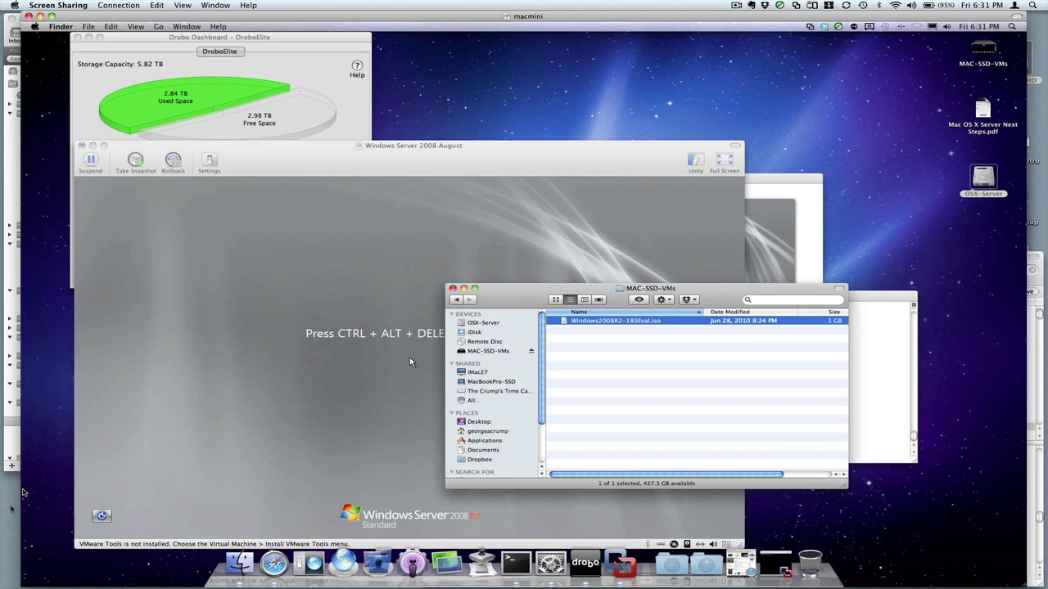
click(11, 510)
key(super+Tab)
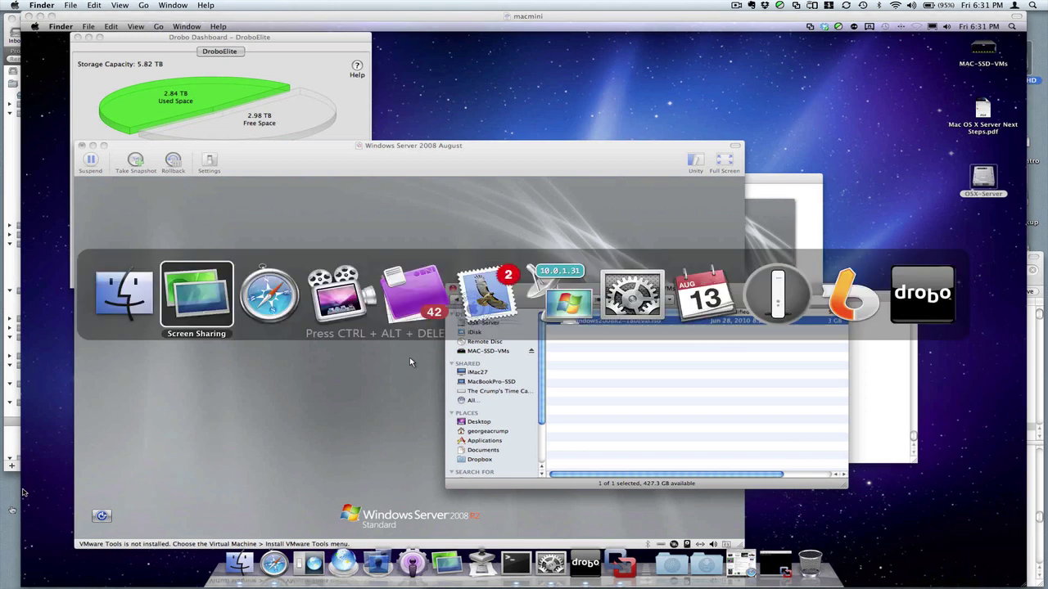
key(super+Tab)
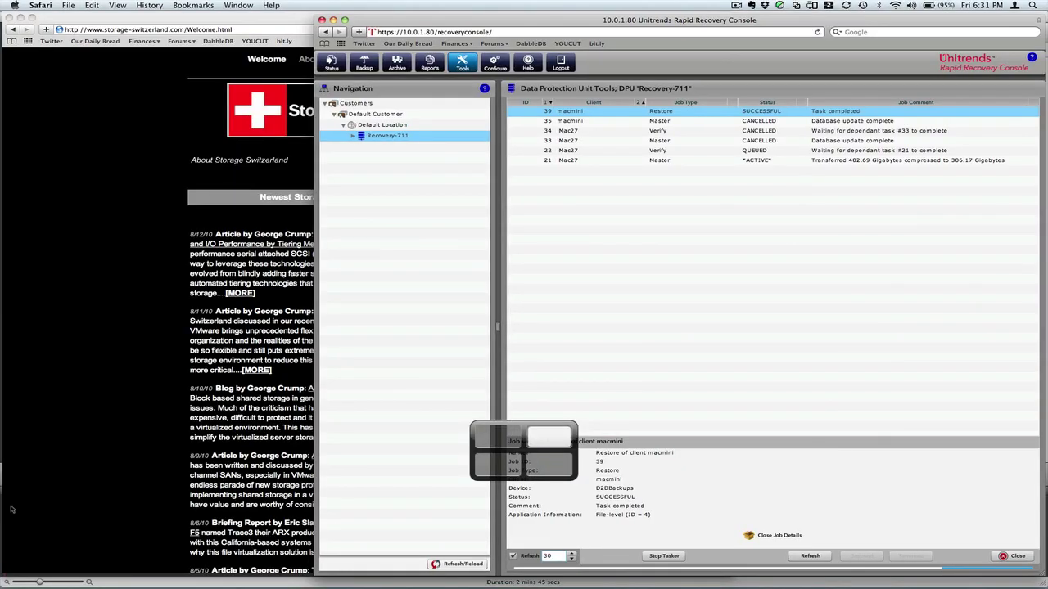